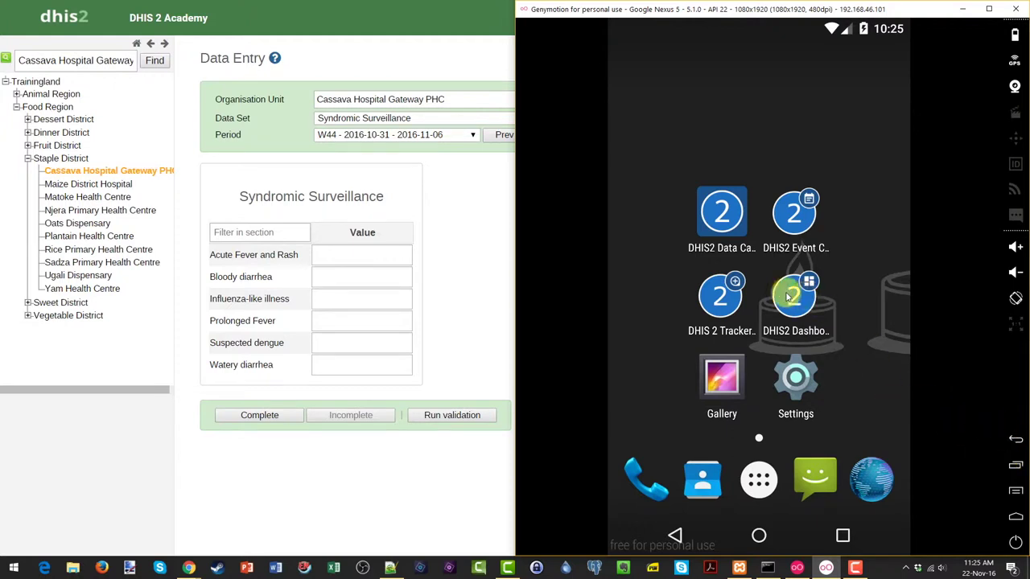
# Launch the DHIS2 Data Capture app from the emulator's Android home screen.
pyautogui.click(718, 228)
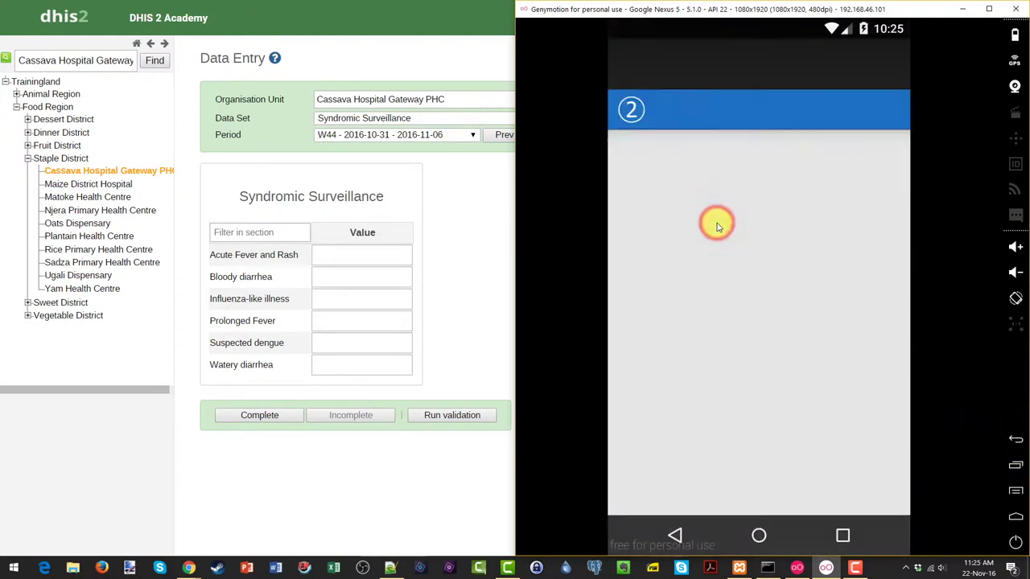
pyautogui.click(714, 243)
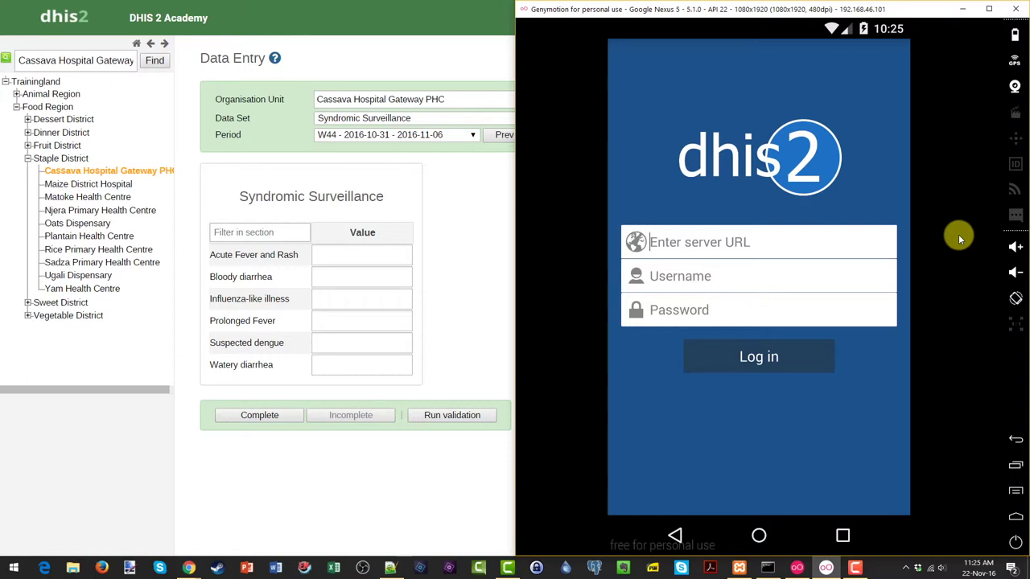
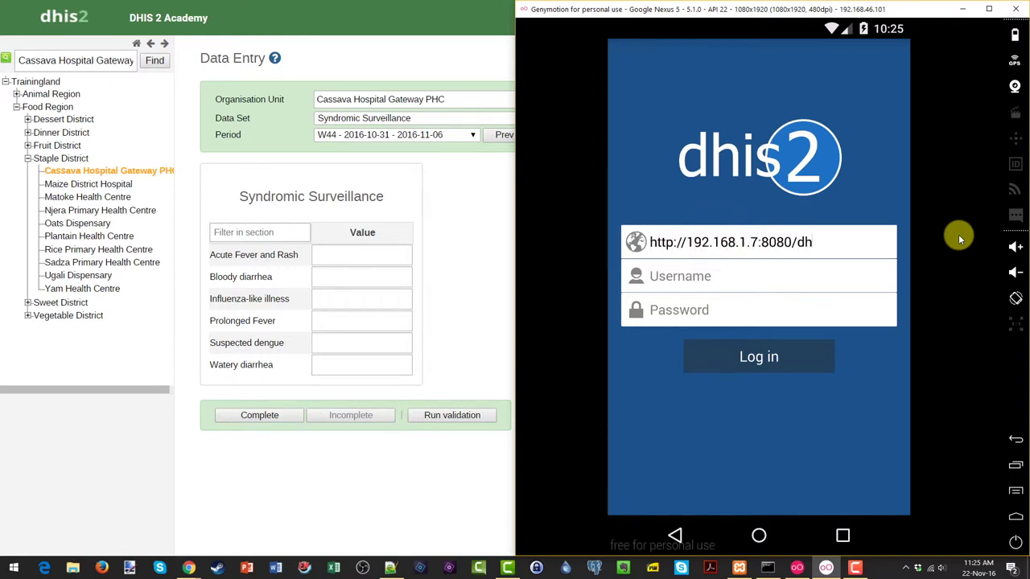
pyautogui.press('Tab')
pyautogui.press('Tab')
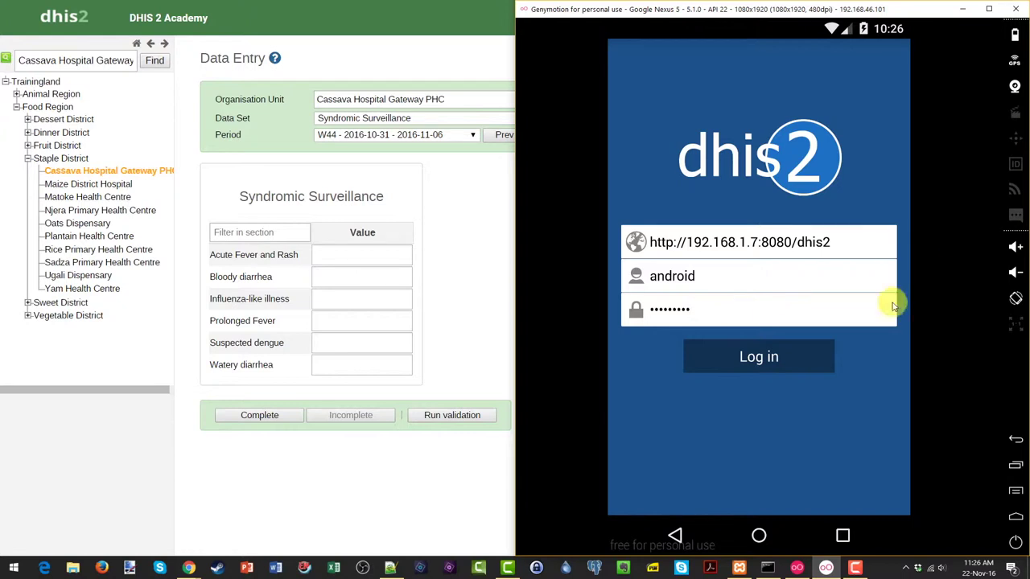
pyautogui.click(798, 361)
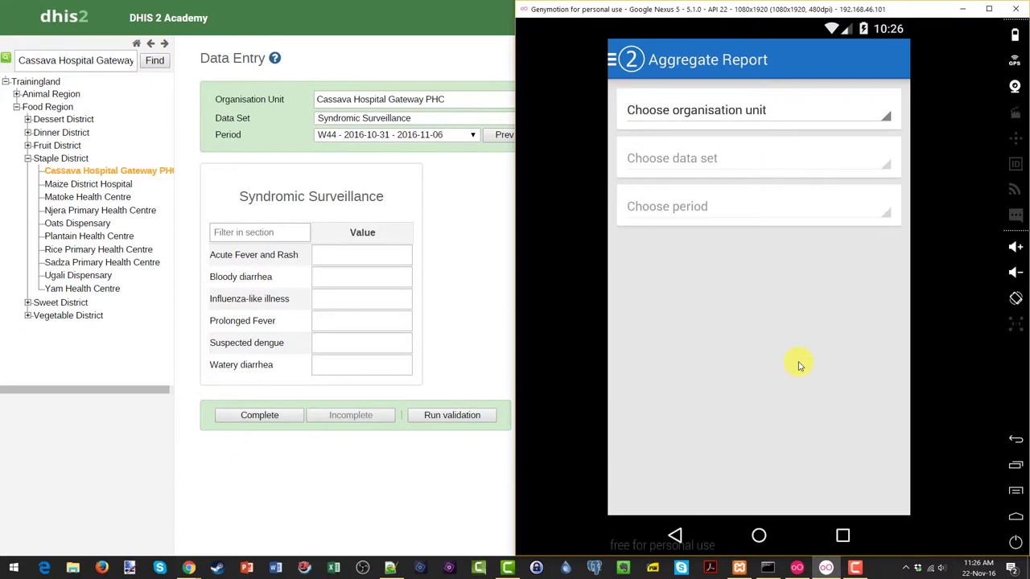
pyautogui.click(776, 112)
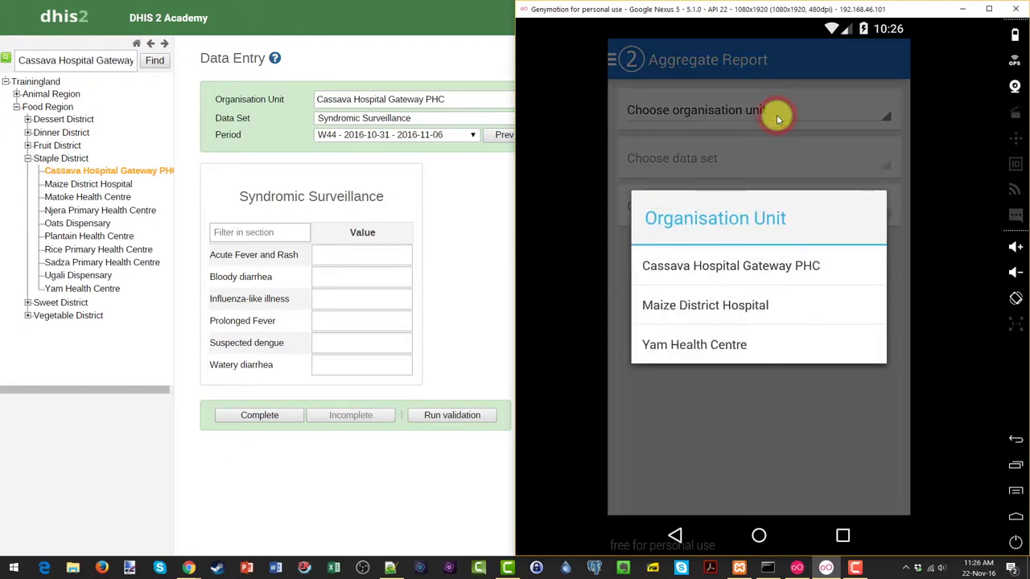
pyautogui.click(766, 267)
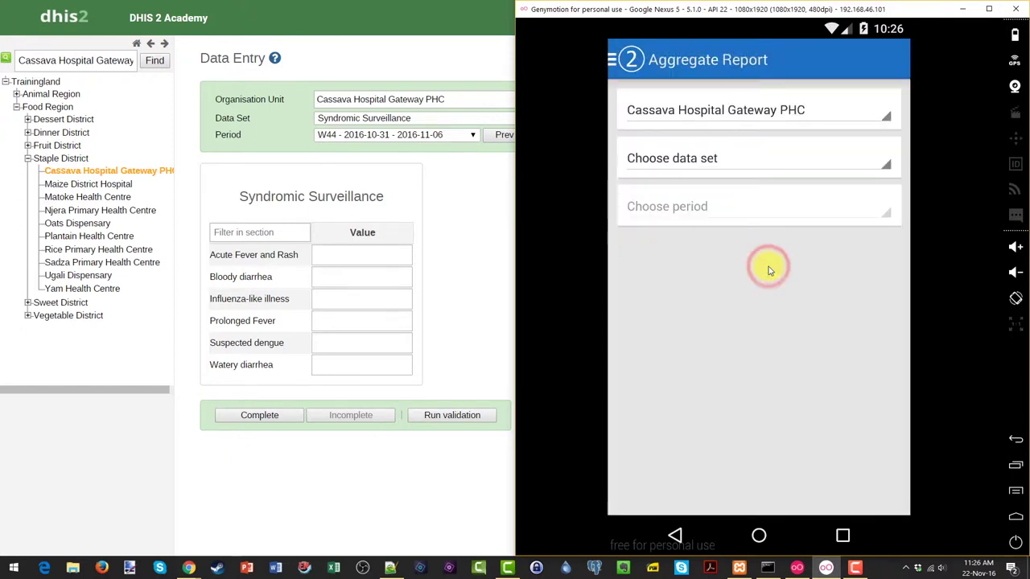
pyautogui.click(736, 159)
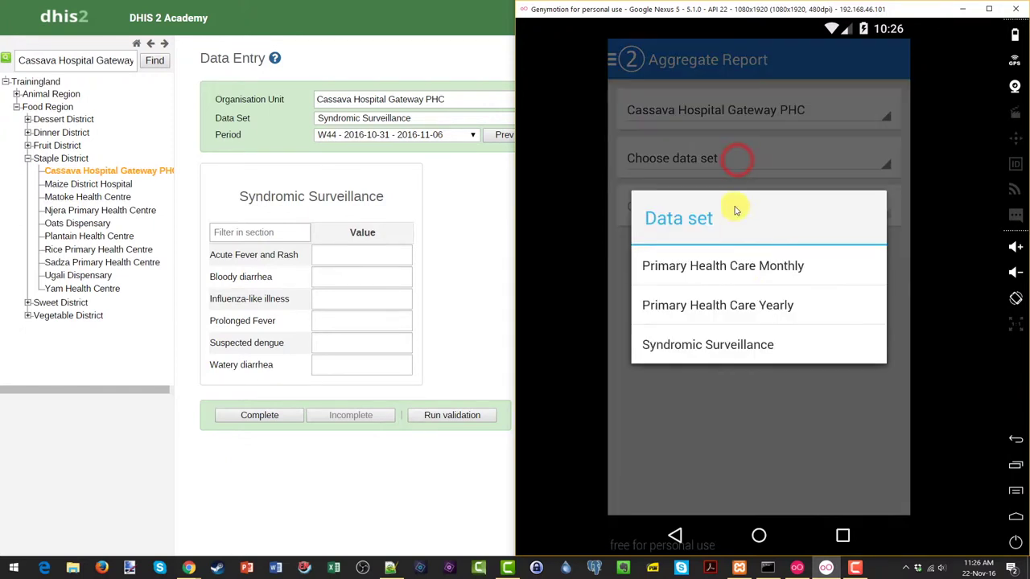
pyautogui.click(721, 345)
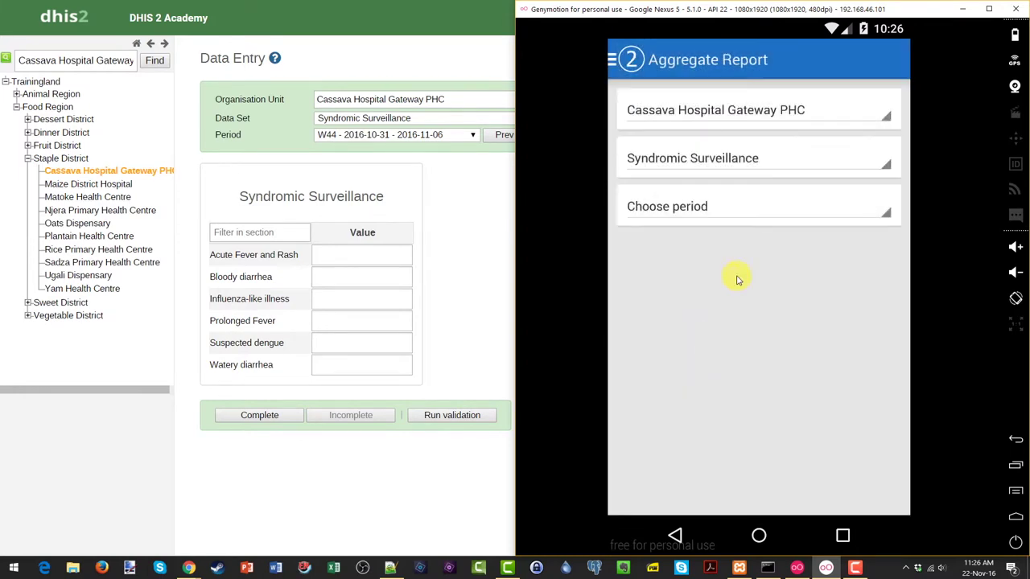
pyautogui.click(709, 210)
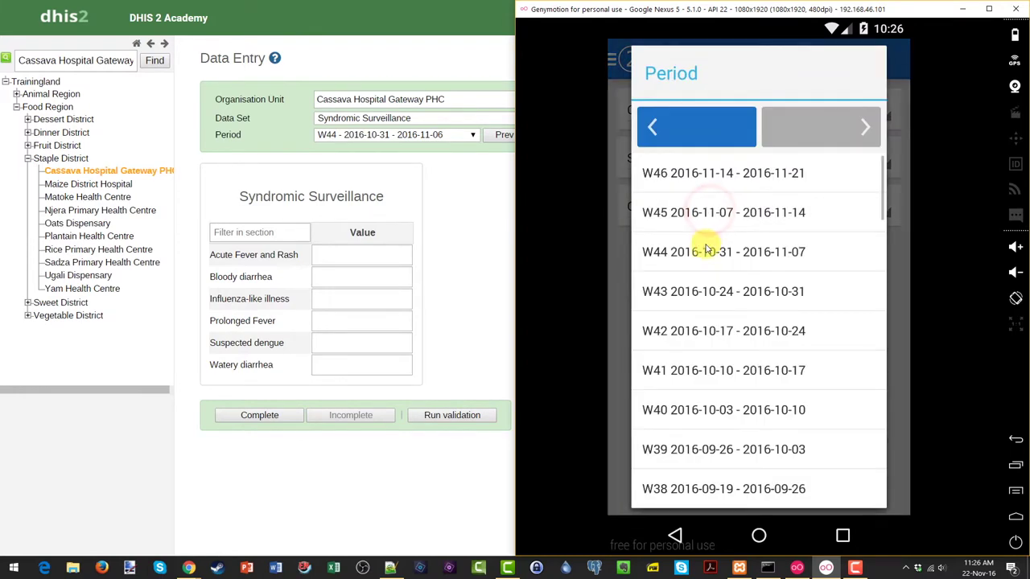
pyautogui.click(705, 251)
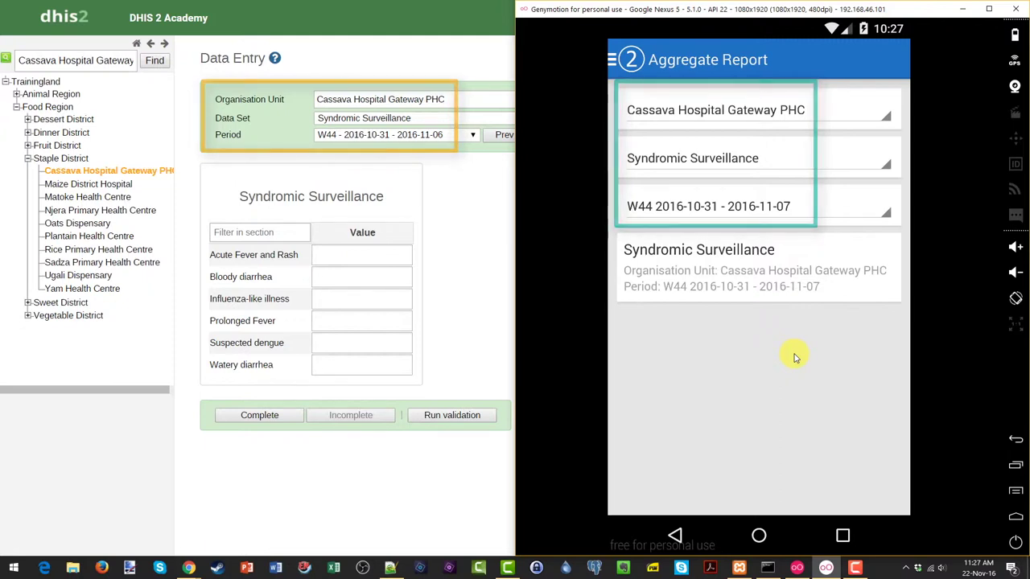
# Open the Syndromic Surveillance form and enter Bloody diarrhea 5, Suspected dengue 6, Influenza-like illness 8.
pyautogui.click(707, 258)
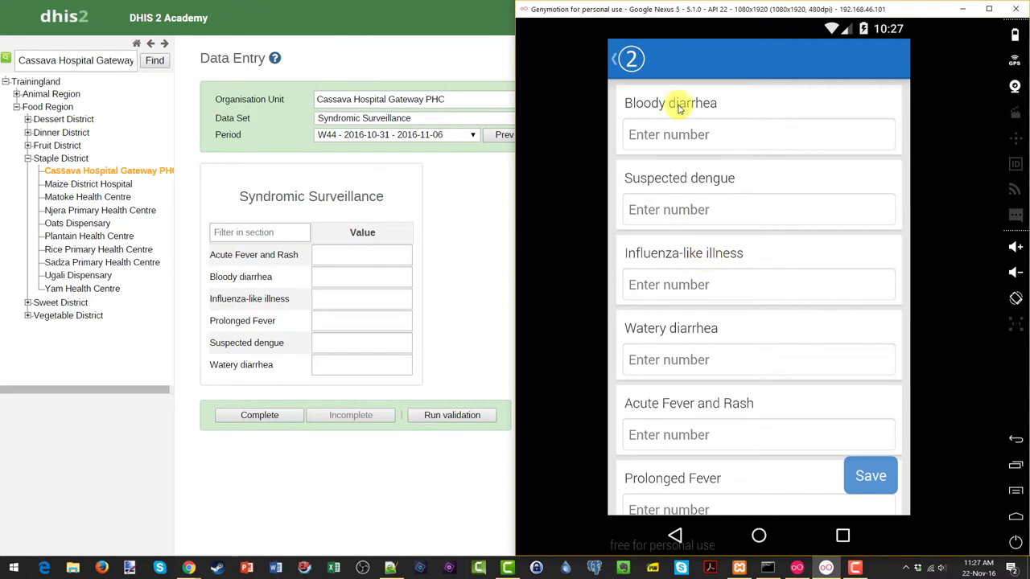
pyautogui.click(708, 137)
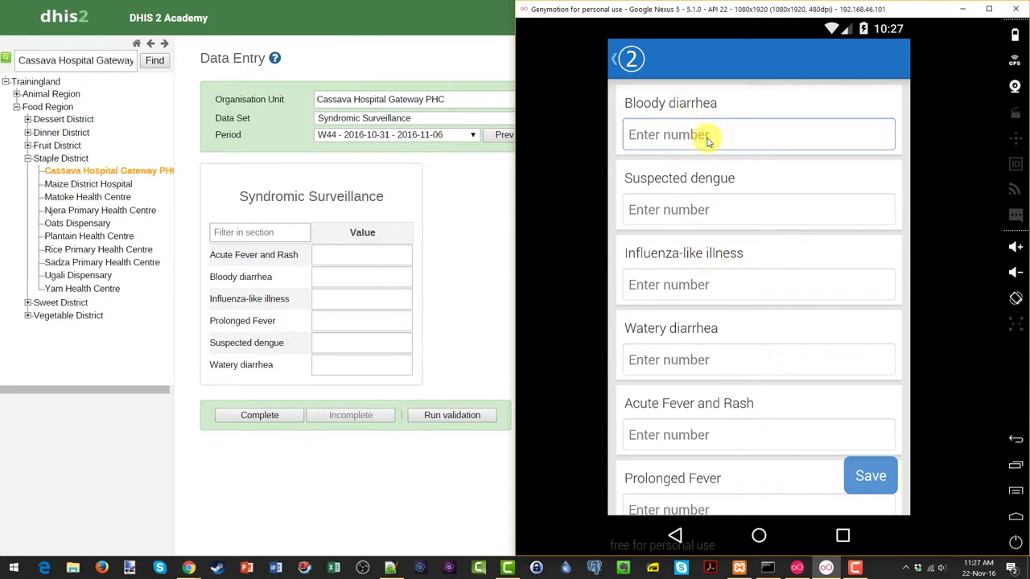
pyautogui.write('5')
pyautogui.press('Tab')
pyautogui.write('6')
pyautogui.press('Tab')
pyautogui.write('8')
# Enter Watery diarrhea 9, Acute Fever and Rash 7, Prolonged Fever 8, and save the report.
pyautogui.press('Tab')
pyautogui.write('9')
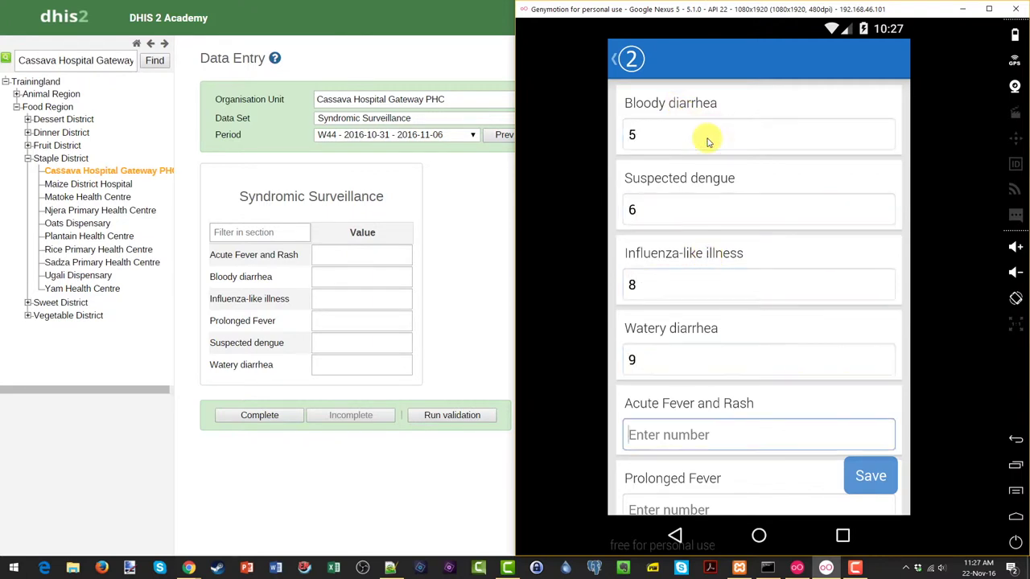
pyautogui.press('Tab')
pyautogui.write('7')
pyautogui.press('Tab')
pyautogui.write('8')
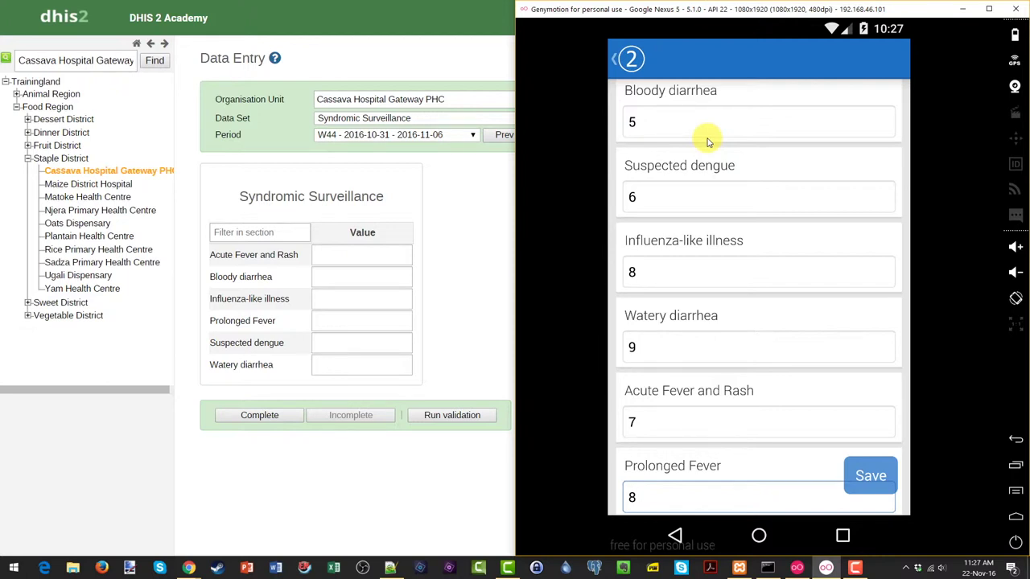
pyautogui.click(874, 478)
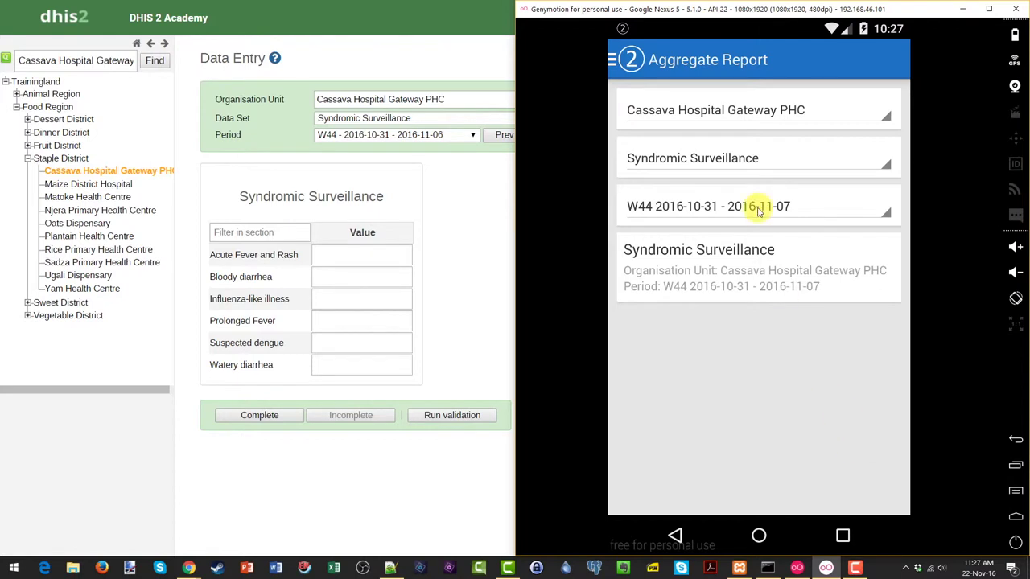
pyautogui.click(747, 21)
pyautogui.moveTo(739, 226); pyautogui.dragTo(742, 374)
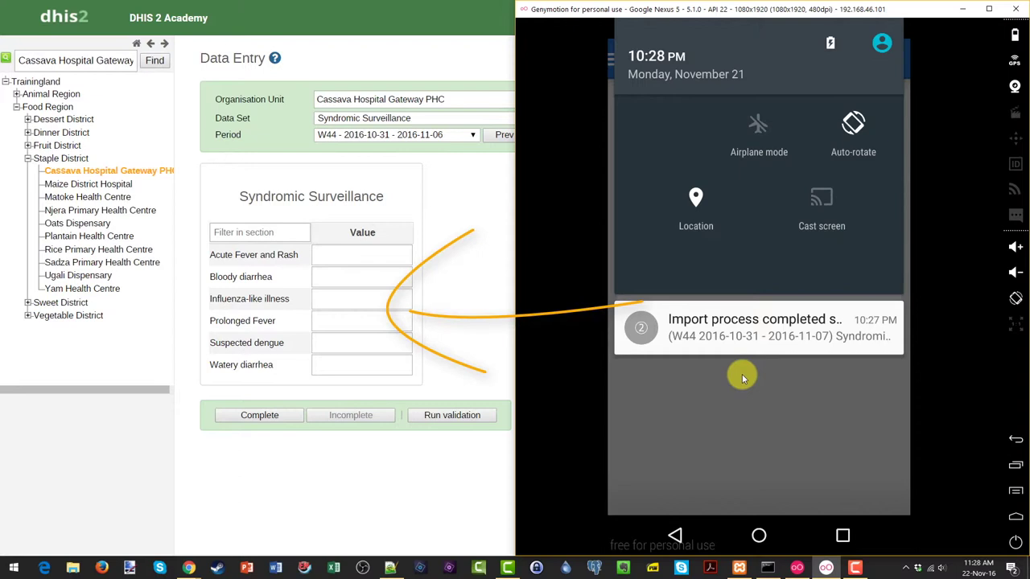
pyautogui.click(742, 374)
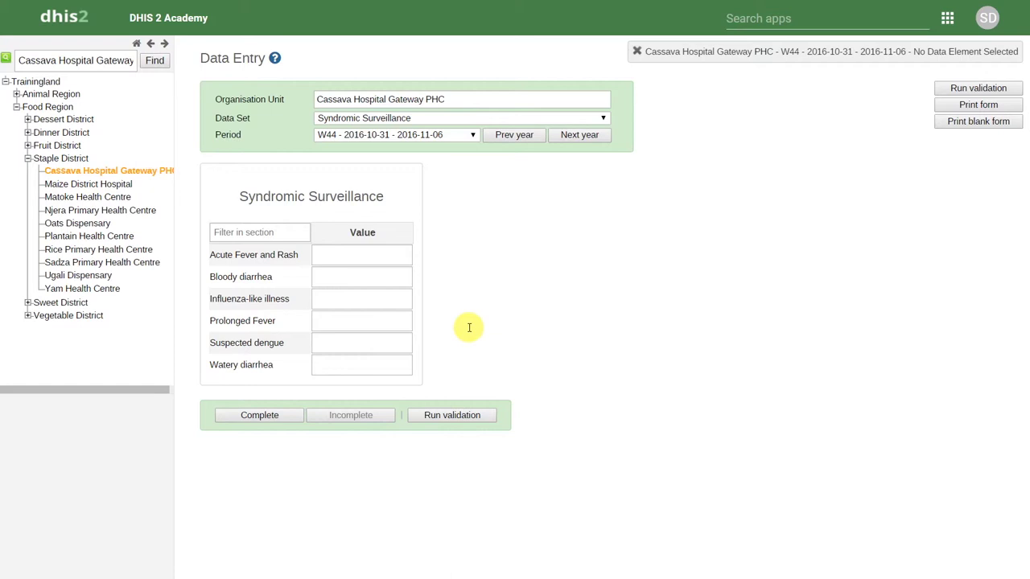
pyautogui.press('F5')
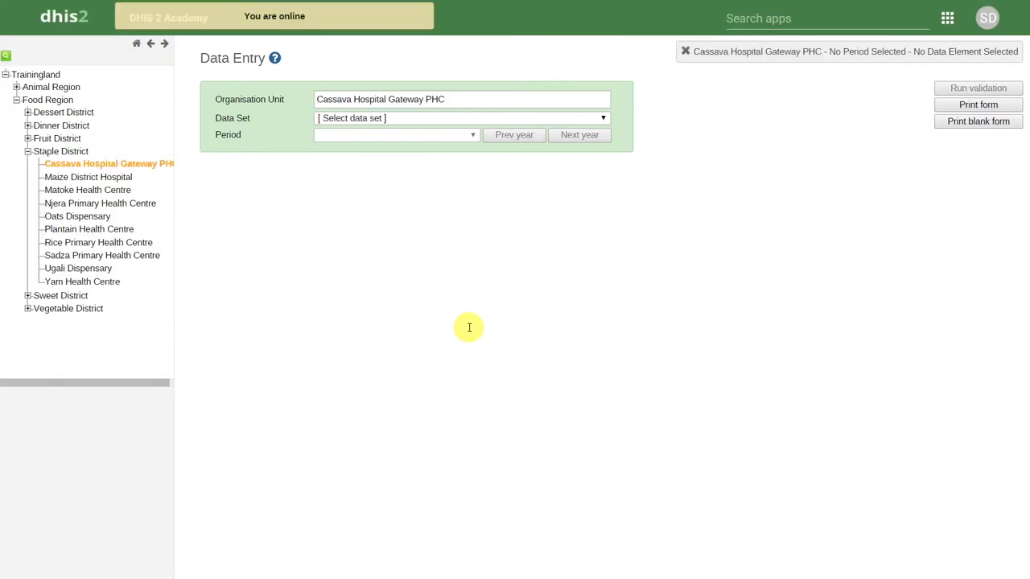
pyautogui.click(436, 121)
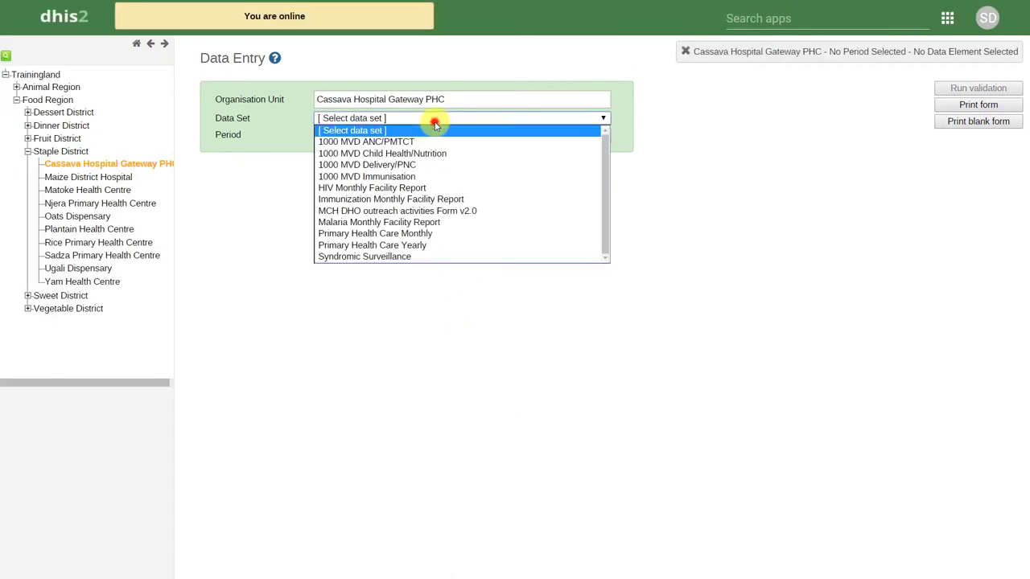
pyautogui.click(414, 256)
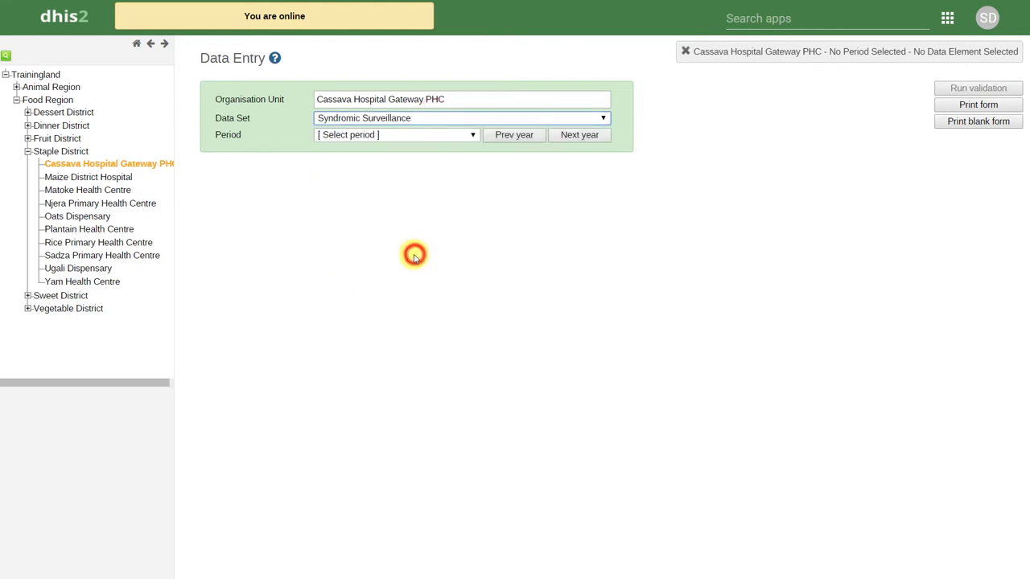
pyautogui.click(405, 136)
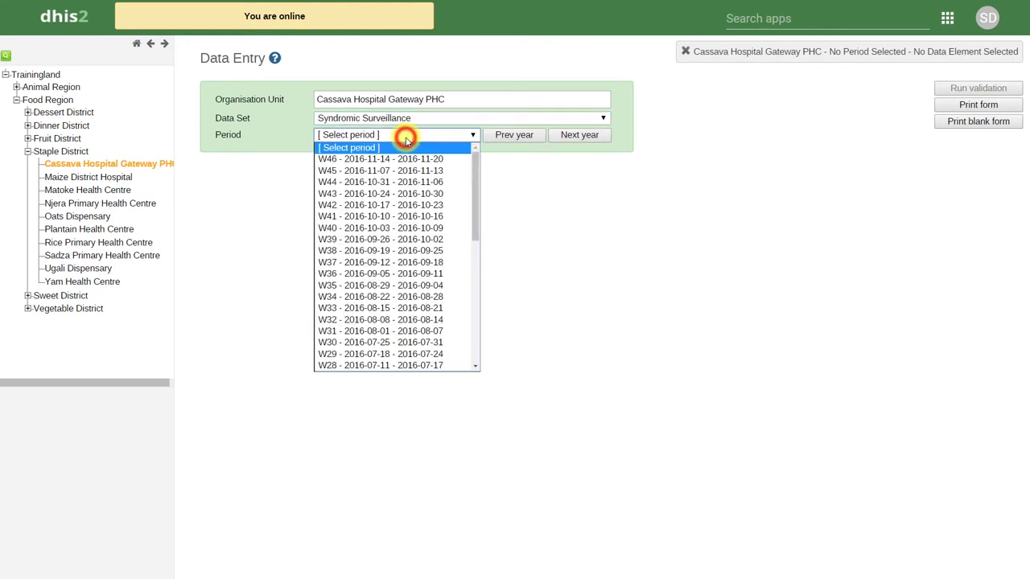
pyautogui.click(389, 183)
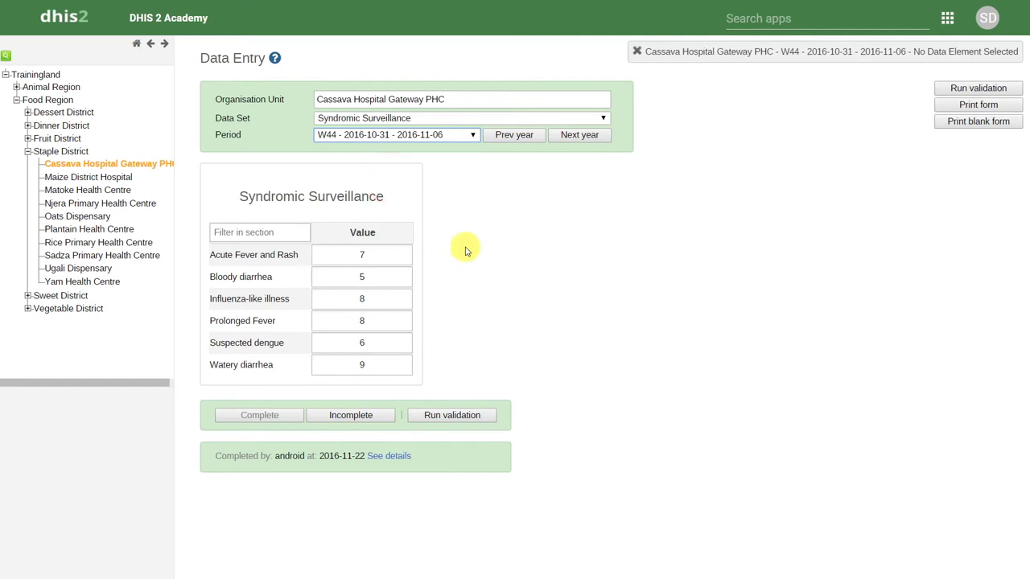